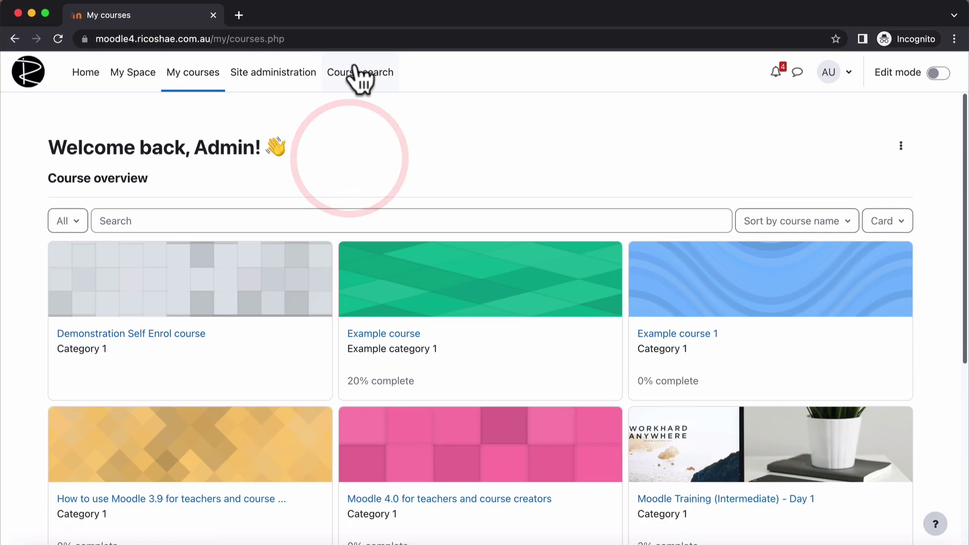
# - Go to the site's course search page from the Course search link in the top navigation
pyautogui.click(566, 120)
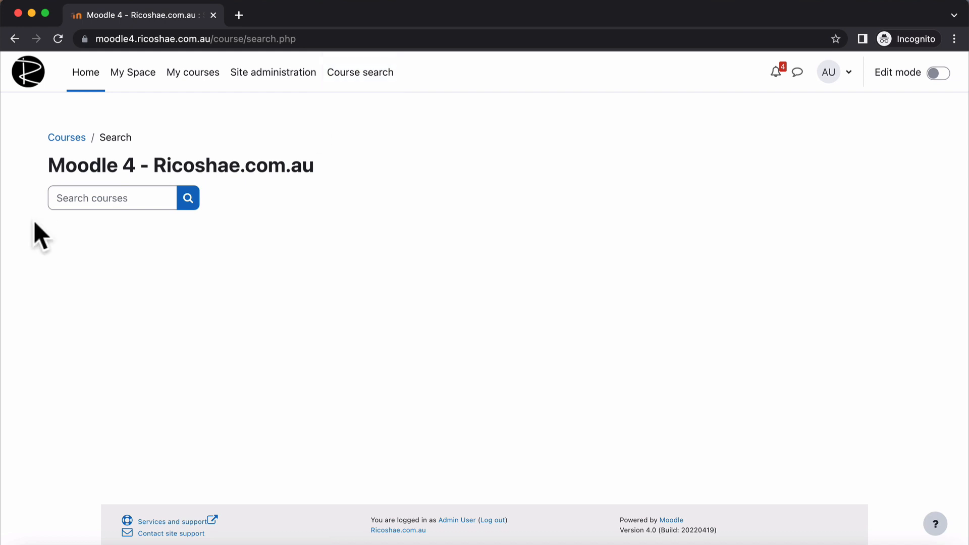
# - Search all courses for 'demo' and review the four matching courses
pyautogui.click(71, 199)
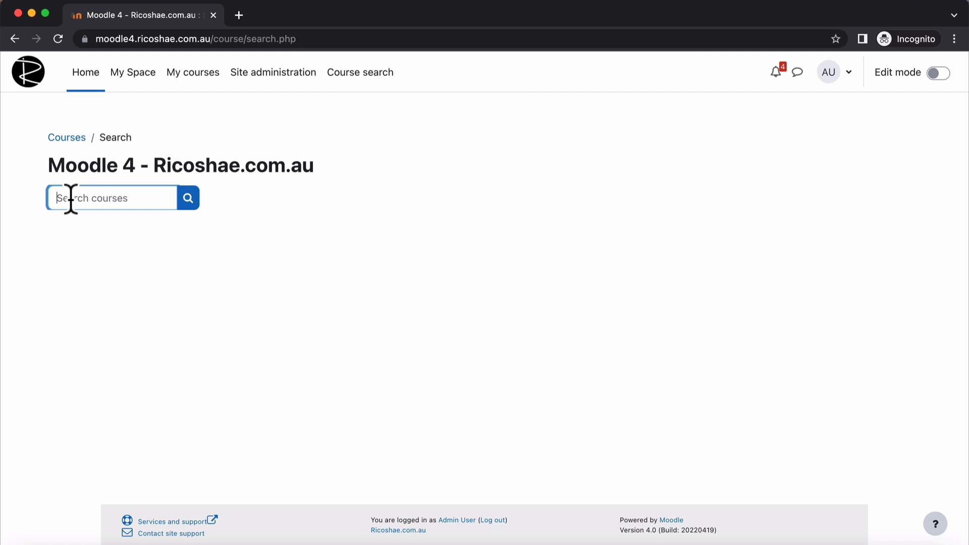
pyautogui.write('demo')
pyautogui.press('Return')
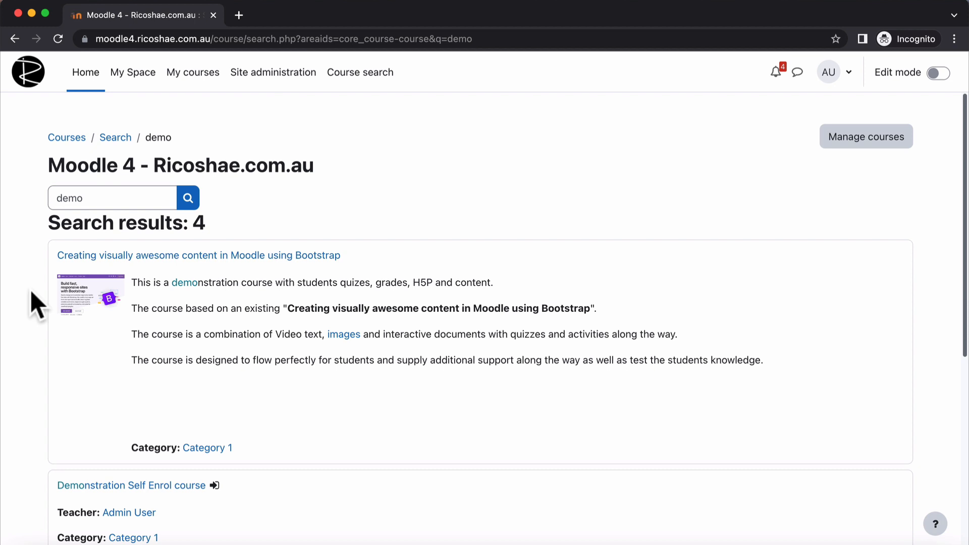
pyautogui.scroll(-6, 31, 290)
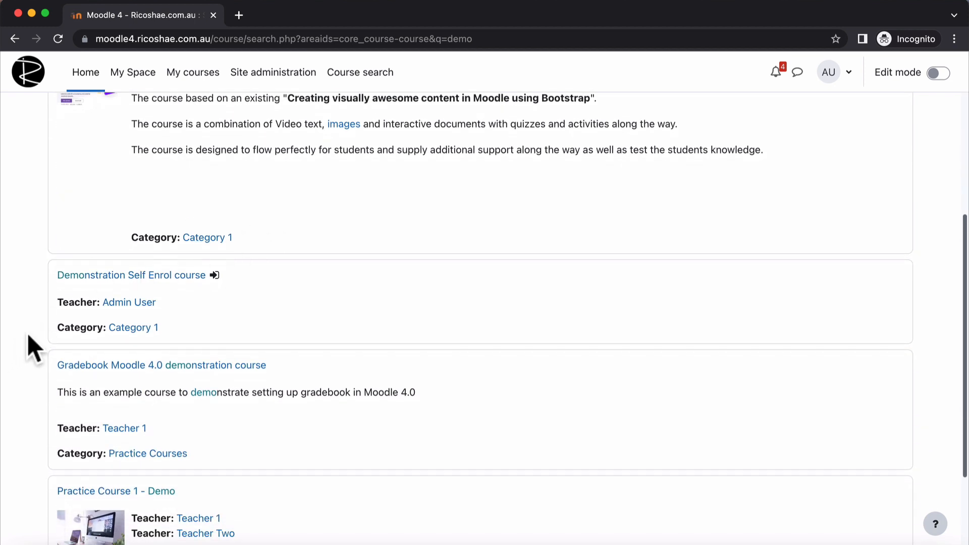
pyautogui.scroll(-2, 60, 471)
pyautogui.scroll(-2, 60, 471)
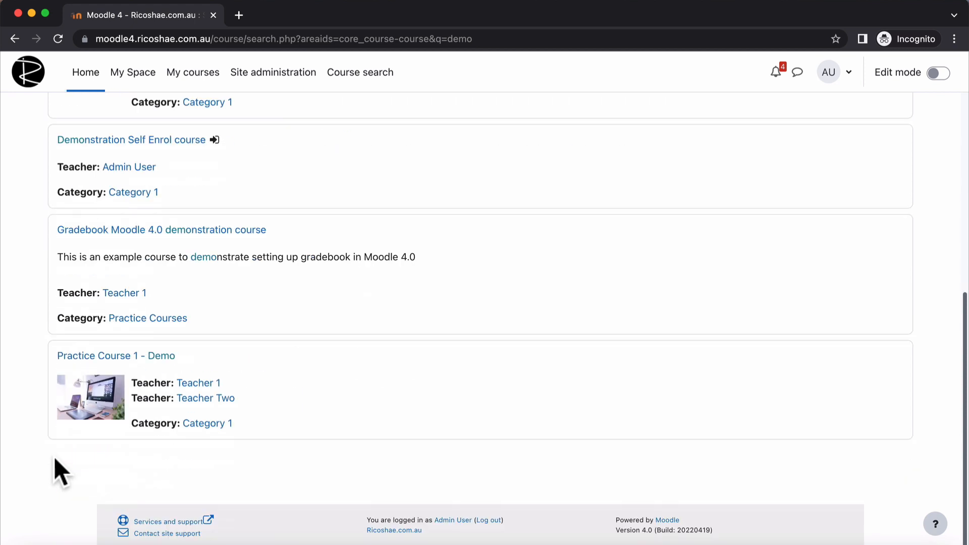
pyautogui.scroll(5, 61, 470)
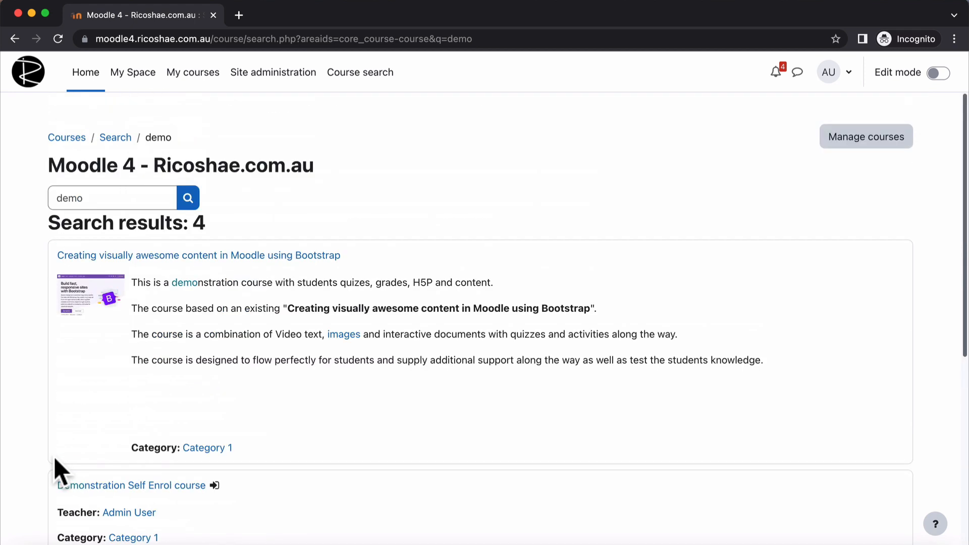
# - Return to a fresh course search page and select its /course/search.php path in the address bar
pyautogui.click(371, 76)
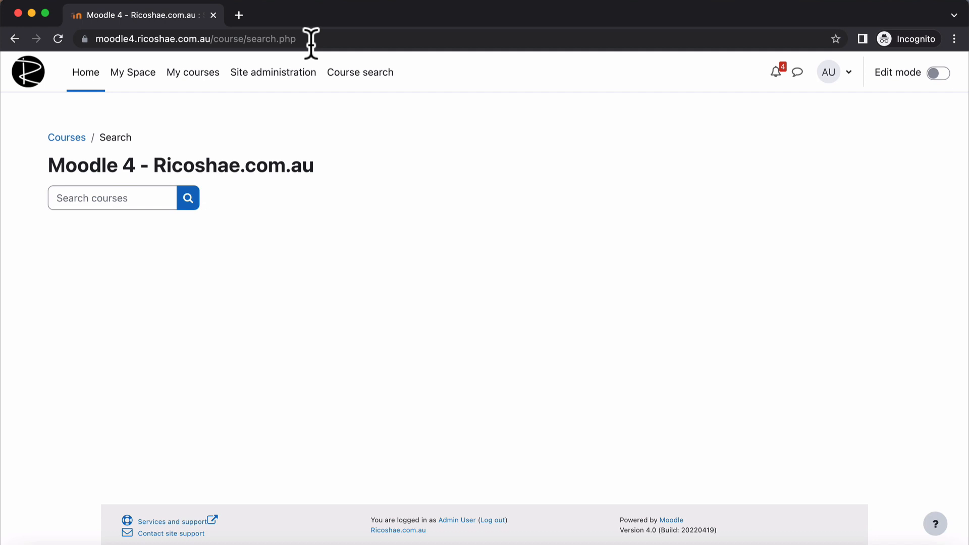
pyautogui.moveTo(212, 39); pyautogui.dragTo(307, 39)
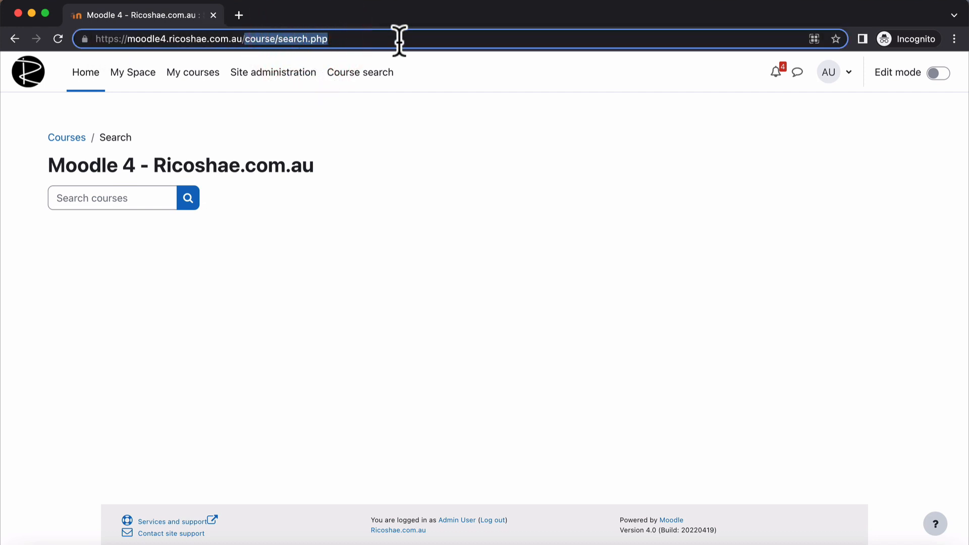
pyautogui.click(244, 38)
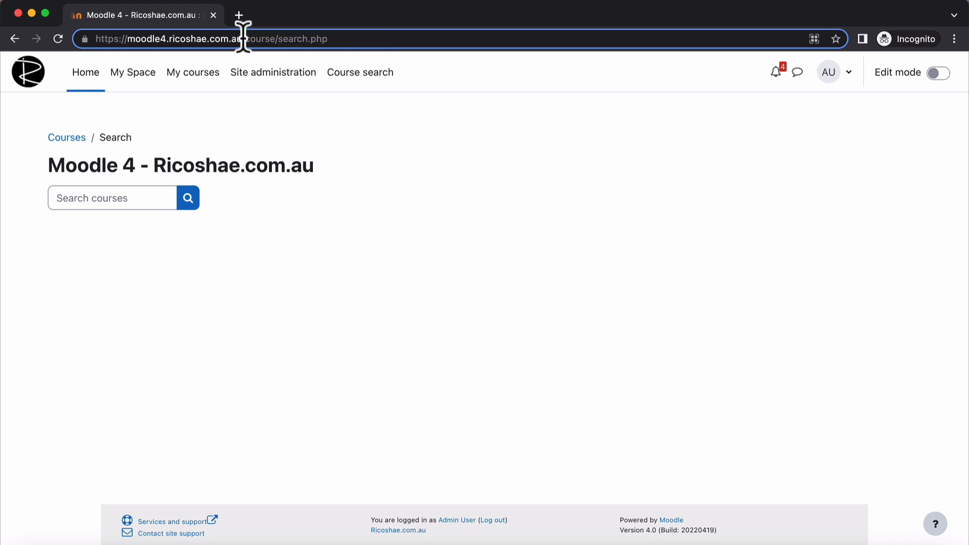
pyautogui.moveTo(244, 39); pyautogui.dragTo(355, 39)
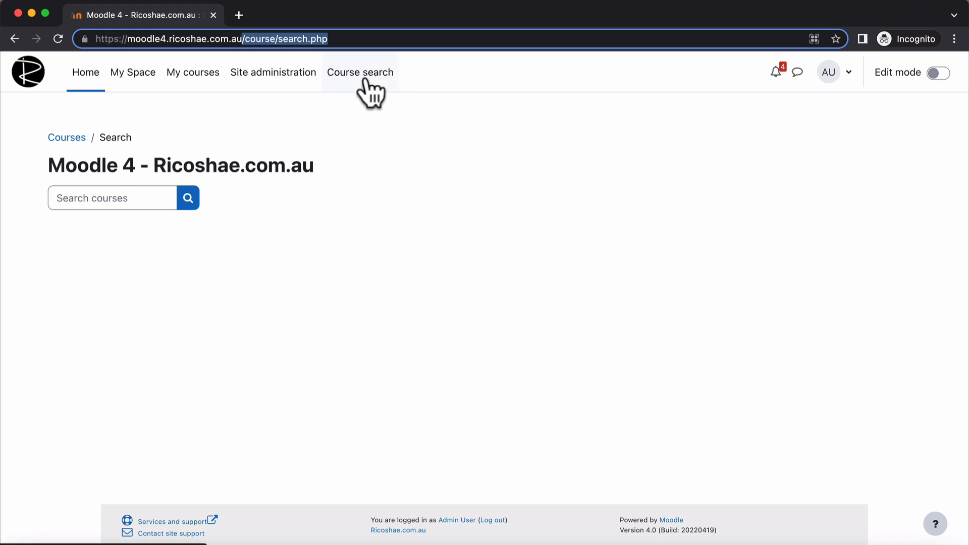
# - Reach Theme settings via Site administration > Appearance to see the Custom menu items field
pyautogui.click(290, 84)
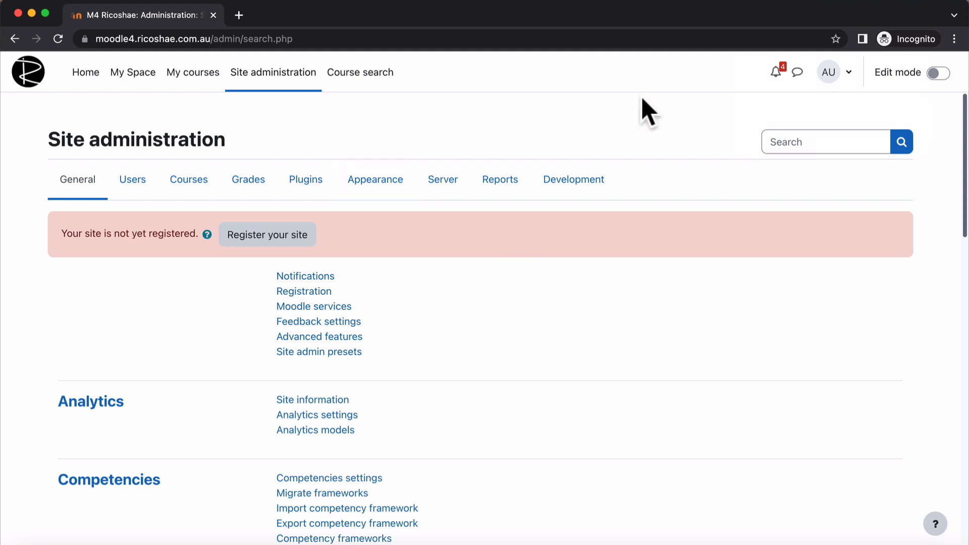
pyautogui.click(375, 180)
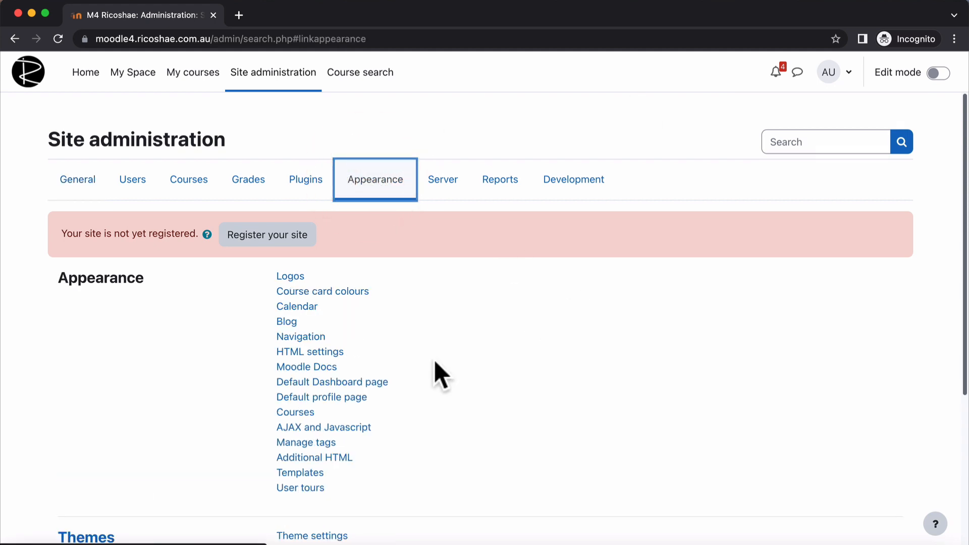
pyautogui.scroll(-4, 434, 360)
pyautogui.scroll(-2, 434, 360)
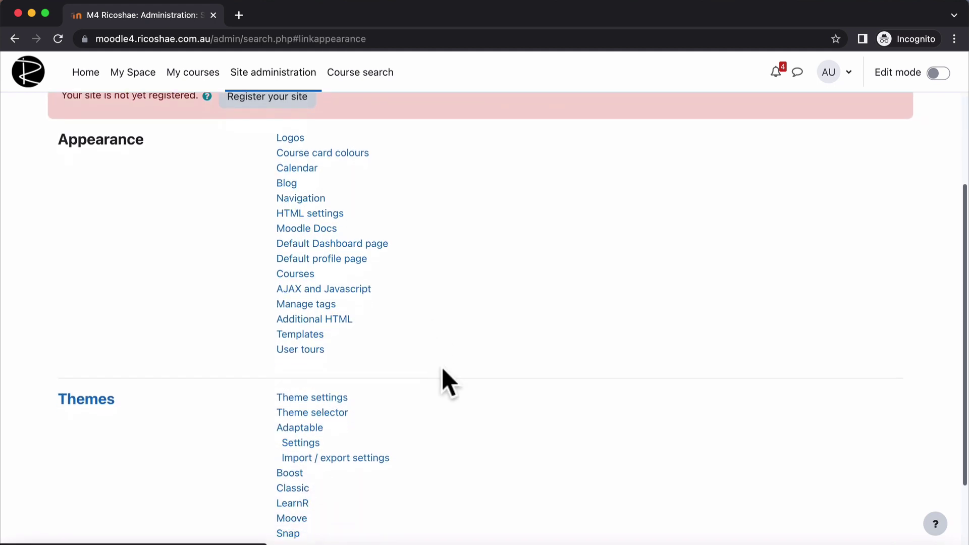
pyautogui.click(326, 398)
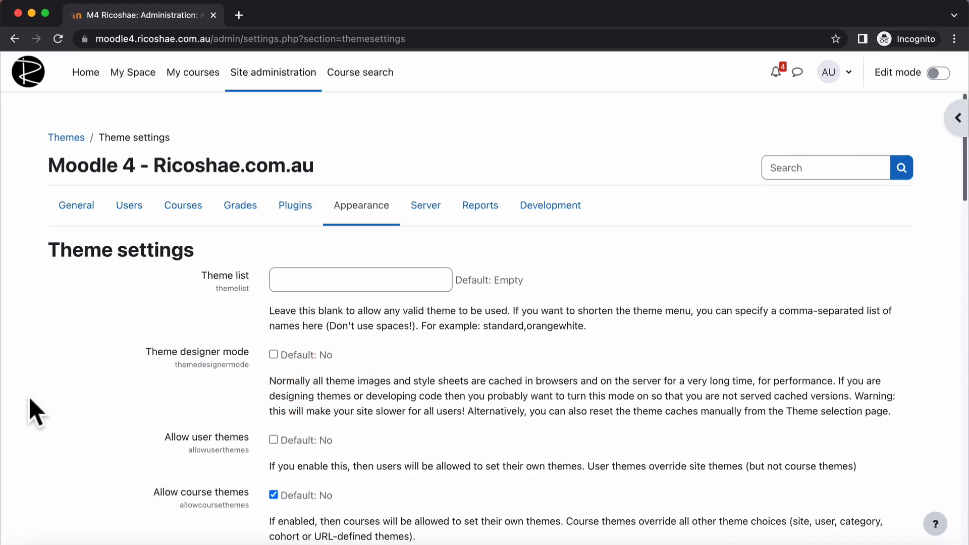
pyautogui.scroll(-5, 29, 397)
pyautogui.scroll(-5, 29, 397)
pyautogui.scroll(-5, 30, 396)
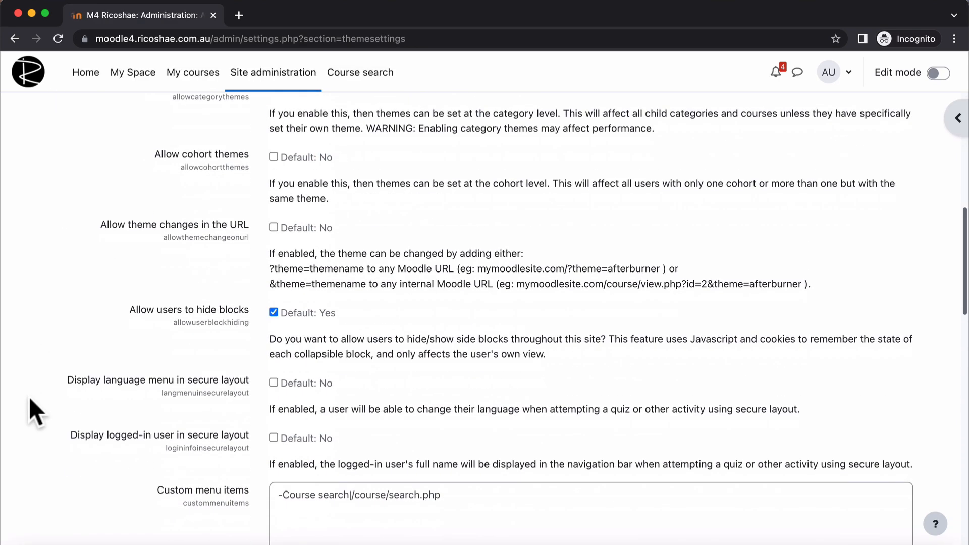
pyautogui.scroll(-5, 29, 398)
pyautogui.scroll(-2, 29, 397)
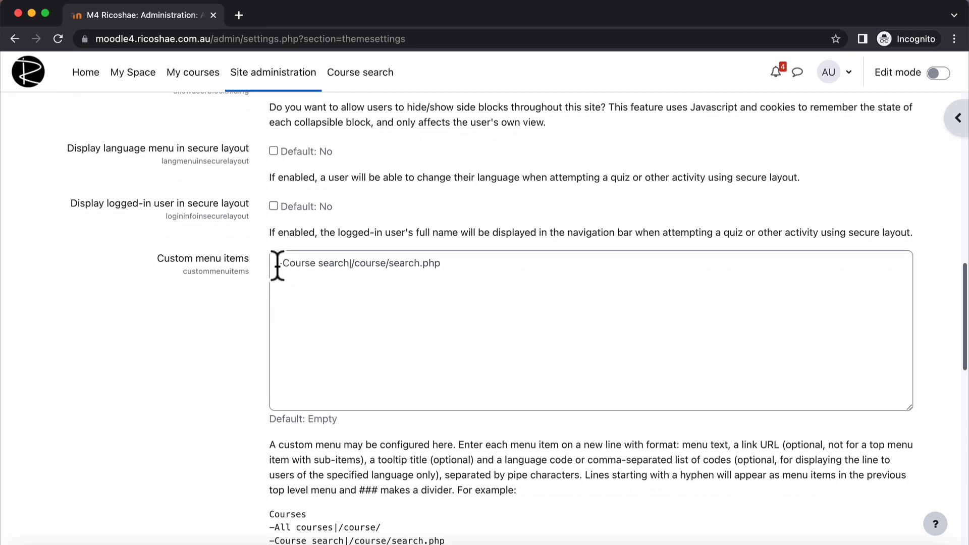
# - Rewrite the first custom menu line as '-Search courses |/course/search.php' and move to its end
pyautogui.moveTo(278, 265); pyautogui.dragTo(446, 263)
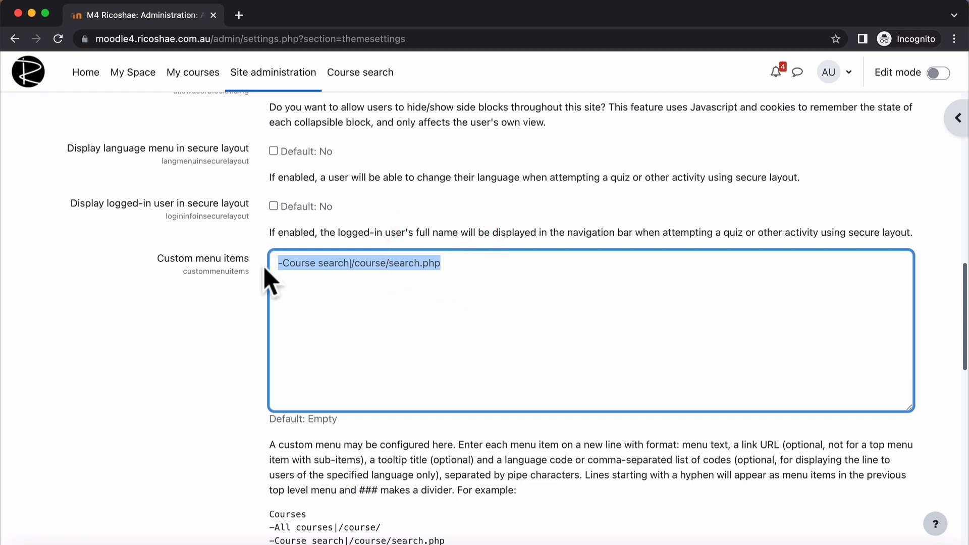
pyautogui.click(280, 263)
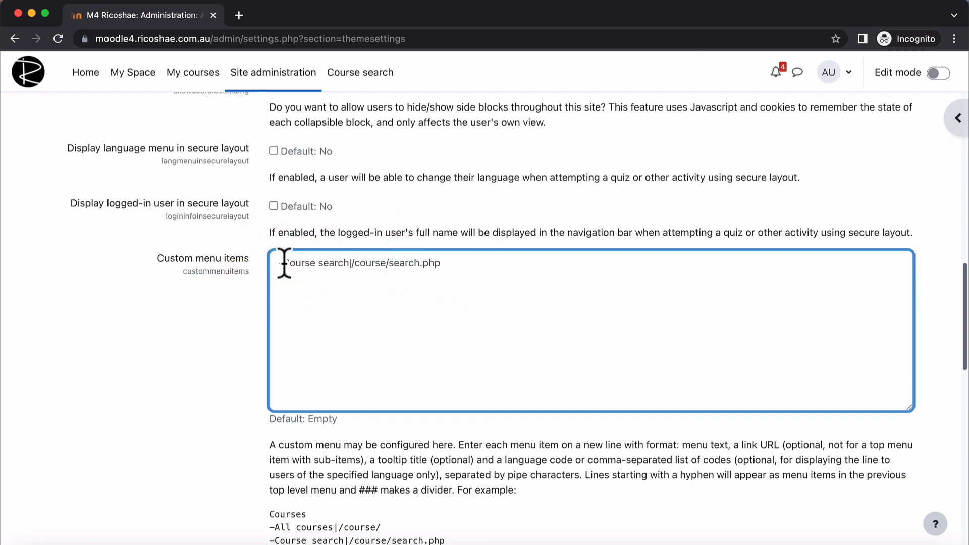
pyautogui.moveTo(283, 263); pyautogui.dragTo(349, 263)
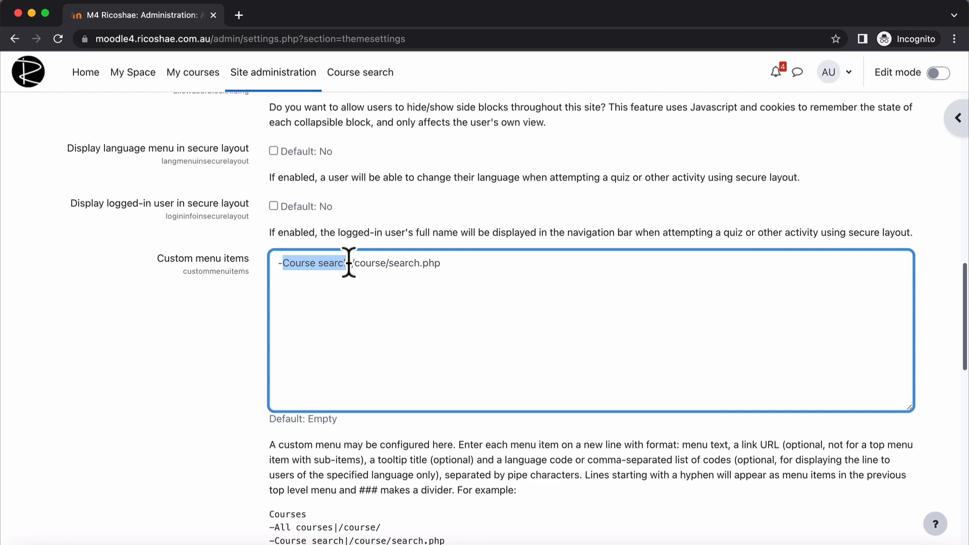
pyautogui.write('Search cours')
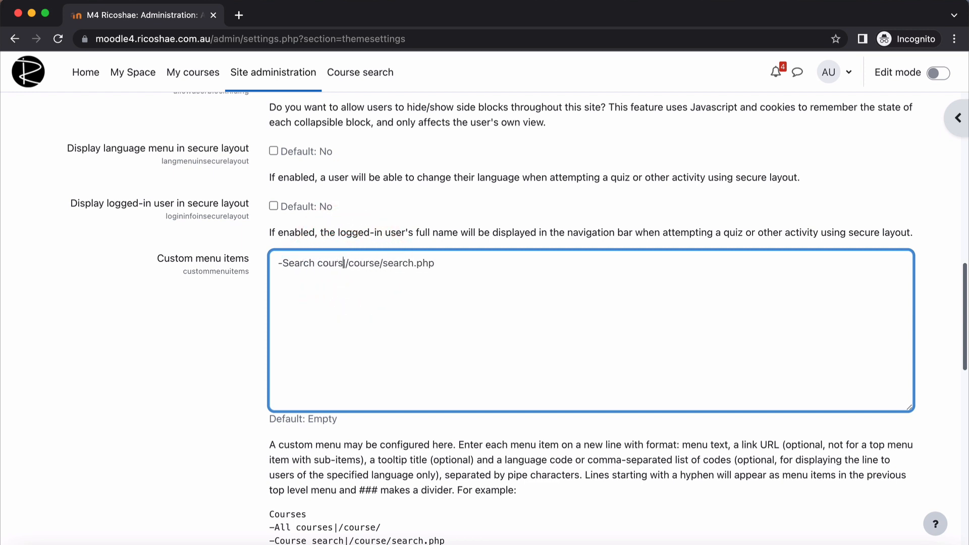
pyautogui.write('es')
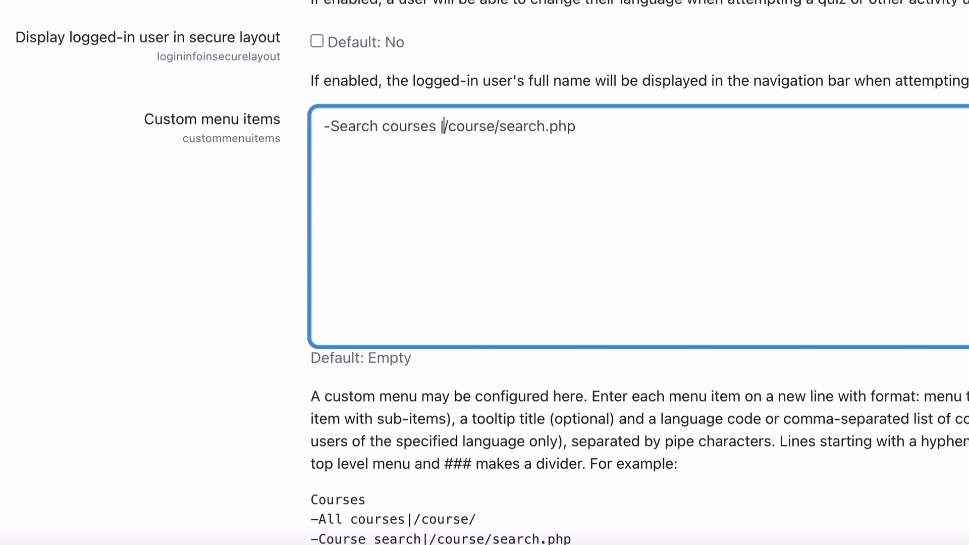
pyautogui.press('Right')
pyautogui.press('Right')
pyautogui.press('Right')
pyautogui.press('Right')
pyautogui.press('Right')
pyautogui.press('Right')
pyautogui.press('Right')
pyautogui.press('Right')
pyautogui.press('Right')
pyautogui.press('Right')
pyautogui.press('Right')
pyautogui.press('Right')
pyautogui.press('Right')
pyautogui.press('Right')
pyautogui.press('Right')
pyautogui.press('Right')
pyautogui.press('Right')
pyautogui.press('Return')
pyautogui.write('-')
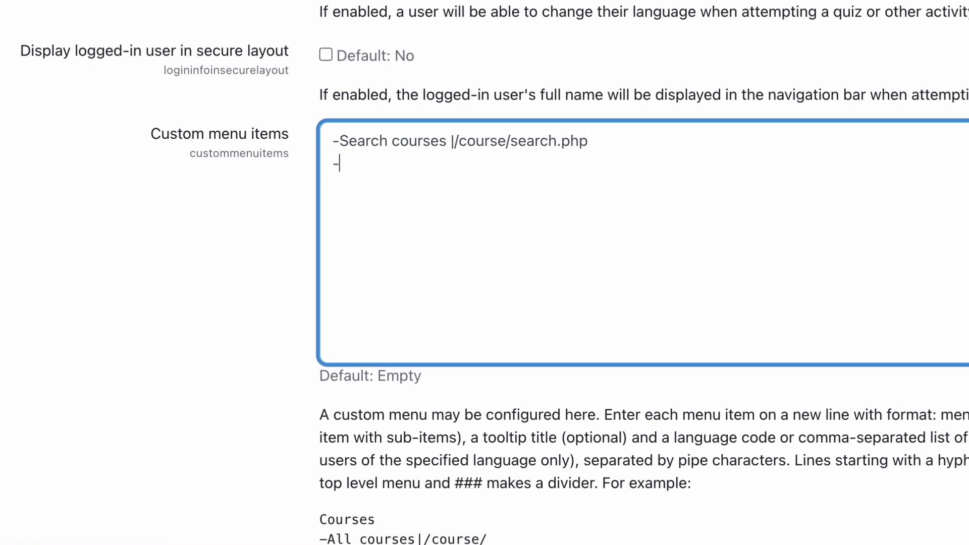
pyautogui.write('Ricoshae ')
pyautogui.write('|')
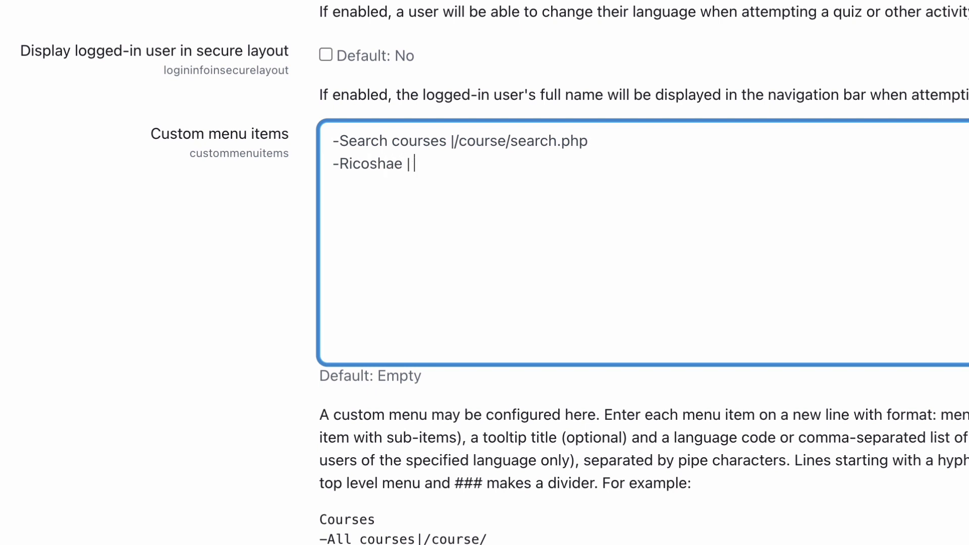
pyautogui.write(' htt')
pyautogui.write('ps://ricos')
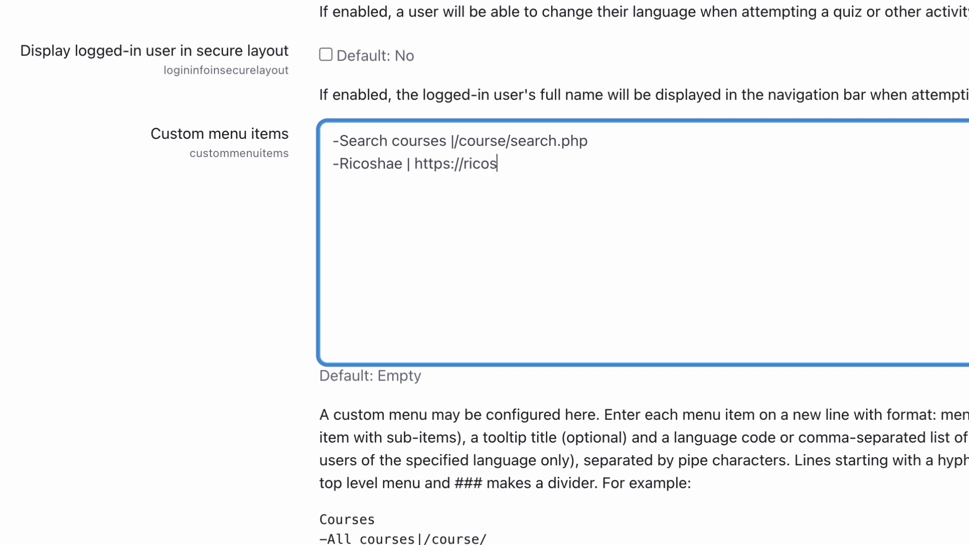
pyautogui.write('hae.com.au')
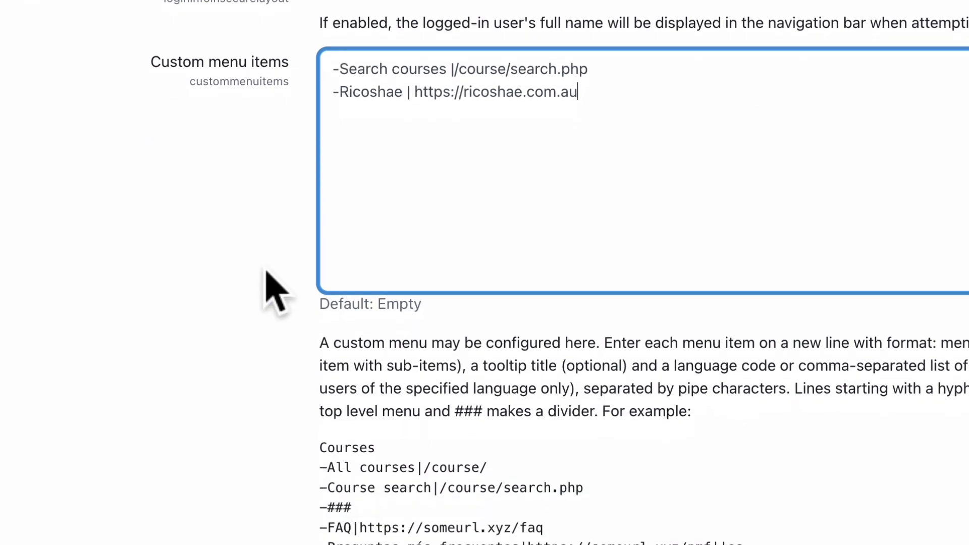
pyautogui.scroll(-10, 266, 288)
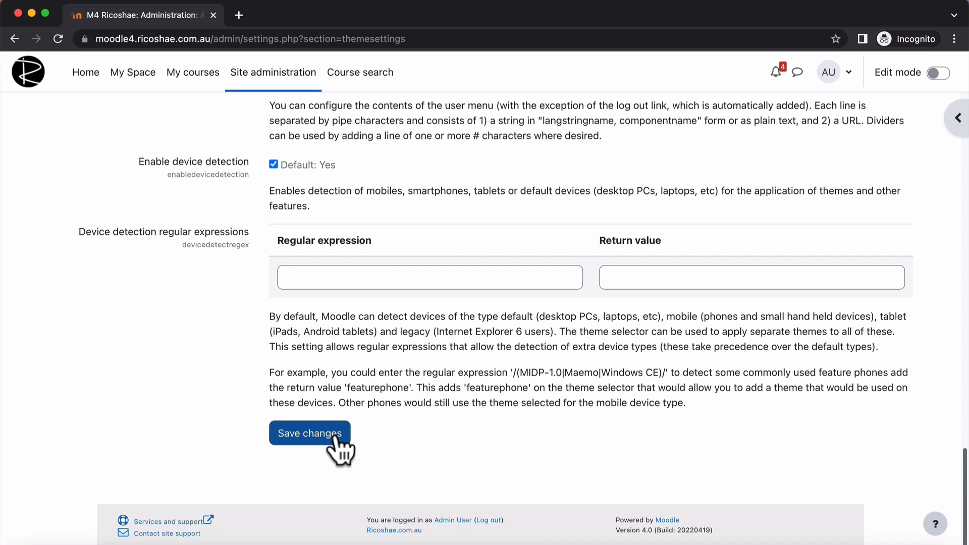
# - Save the theme settings and check the new Search courses dropdown holding Ricoshae in the top navigation
pyautogui.click(318, 434)
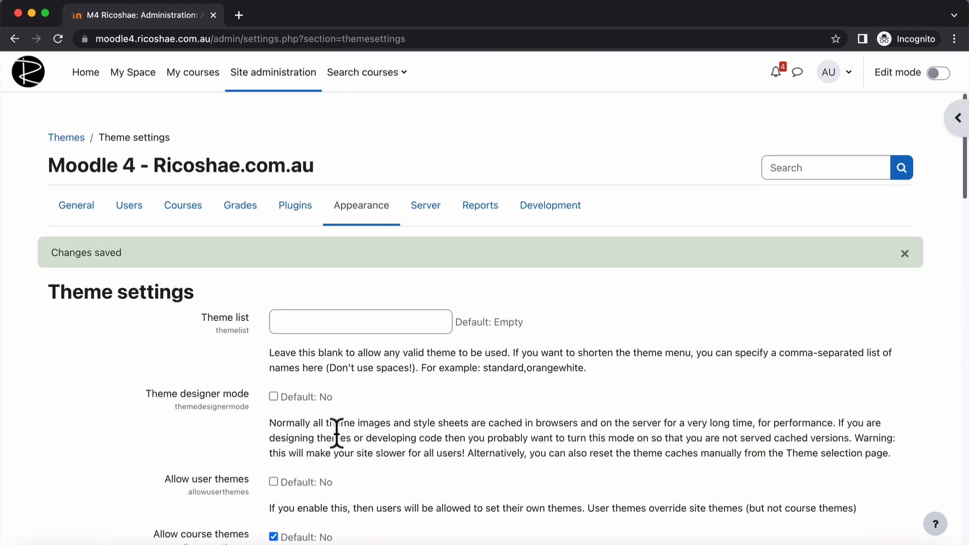
pyautogui.click(400, 73)
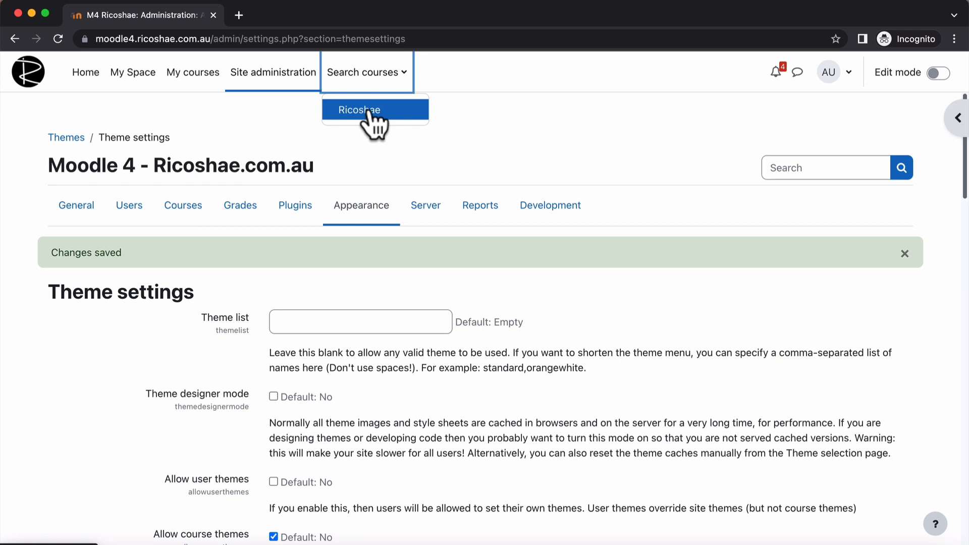
pyautogui.click(404, 73)
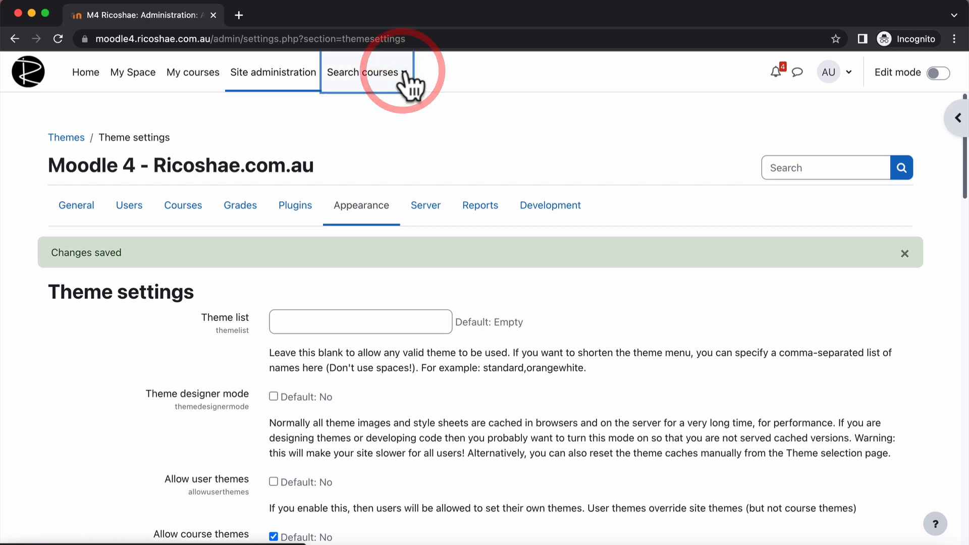
pyautogui.click(408, 76)
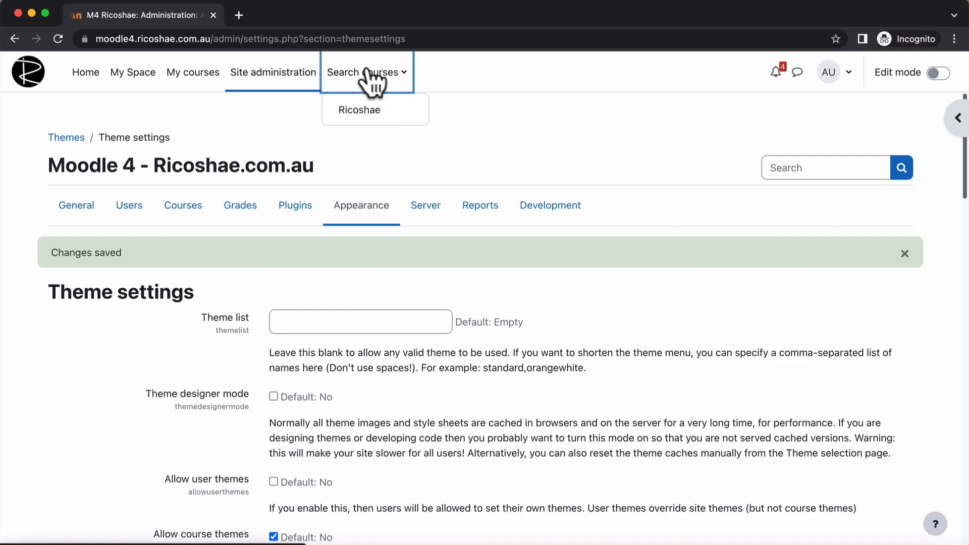
pyautogui.click(15, 38)
pyautogui.scroll(-5, 484, 303)
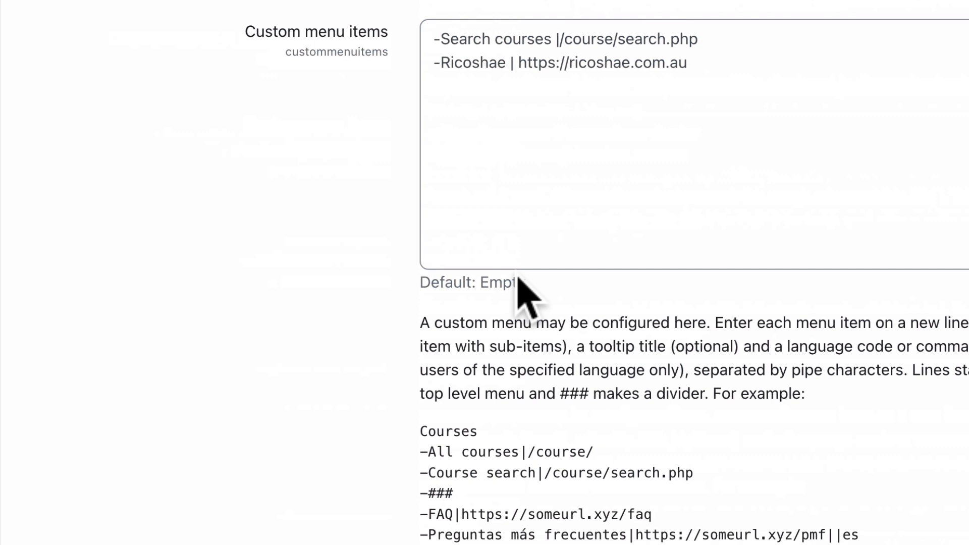
pyautogui.scroll(-3, 522, 295)
pyautogui.scroll(5, 523, 273)
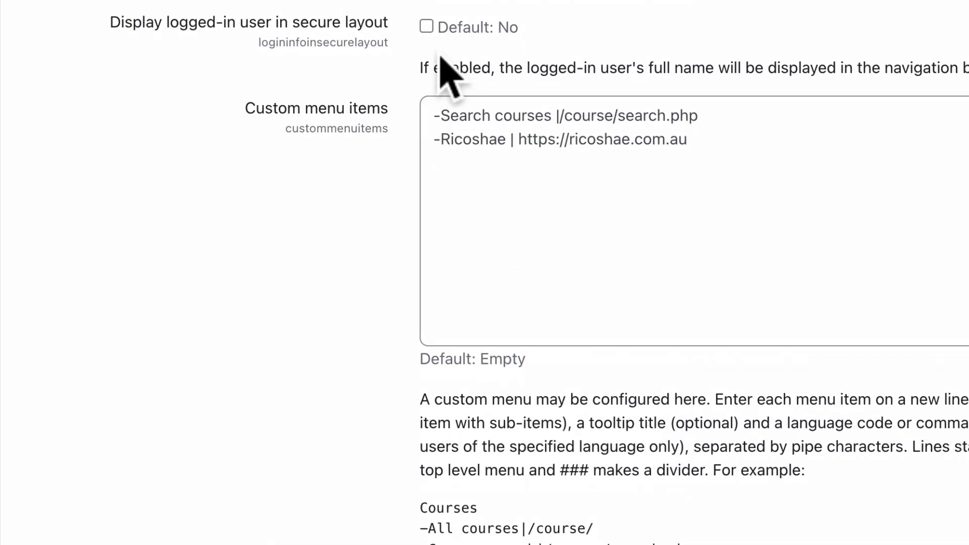
# - Remove the leading dashes from both menu lines and save, making Search courses and Ricoshae separate top-level links
pyautogui.click(437, 115)
pyautogui.press('Delete')
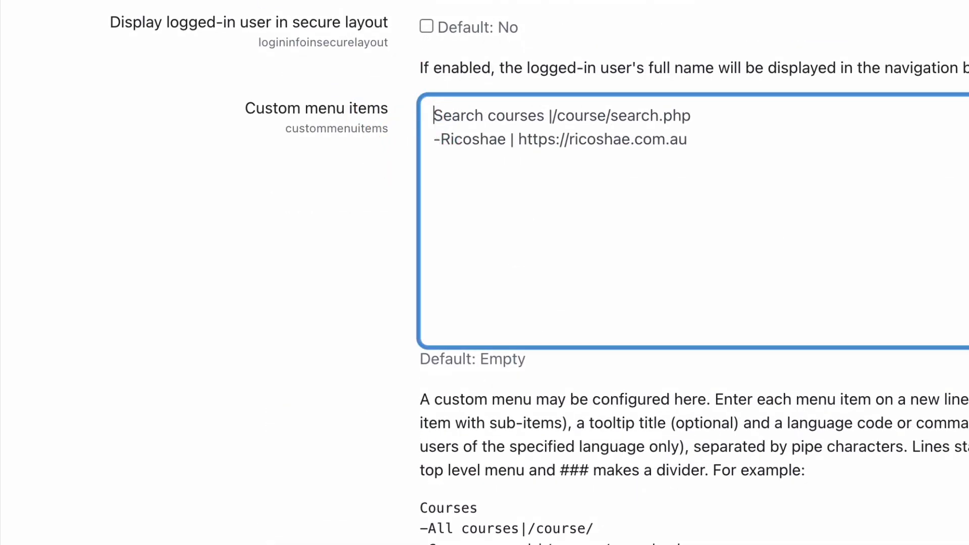
pyautogui.press('Down')
pyautogui.press('Right')
pyautogui.press('BackSpace')
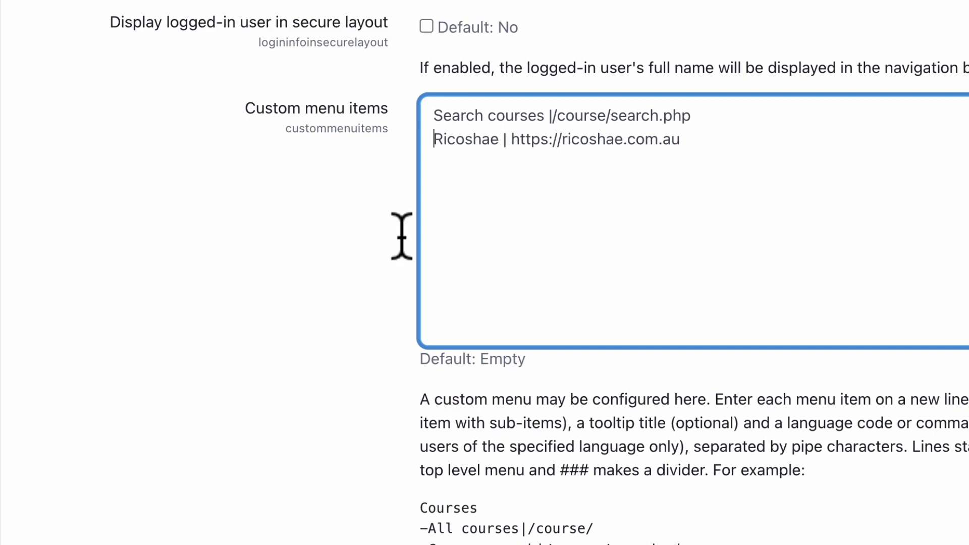
pyautogui.click(242, 303)
pyautogui.scroll(-15, 243, 303)
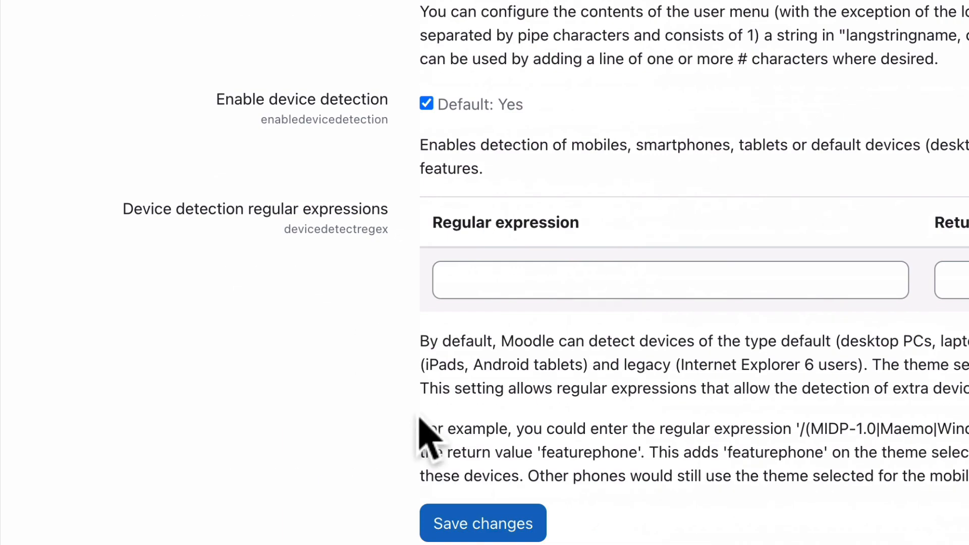
pyautogui.click(440, 523)
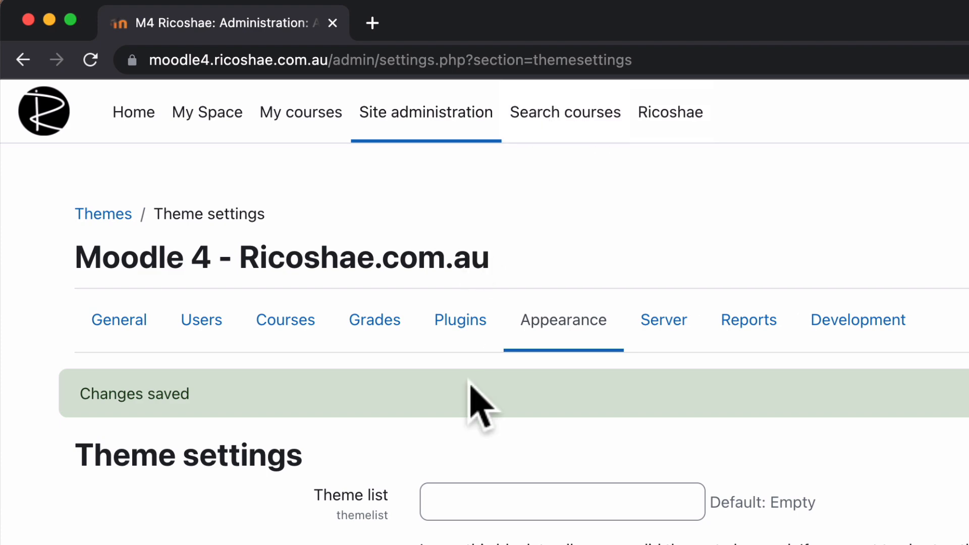
pyautogui.scroll(-10, 469, 402)
pyautogui.scroll(-2, 462, 394)
# - Insert a top-level 'Useful sites' heading above a dashed Ricoshae line and save the custom menu
pyautogui.click(435, 439)
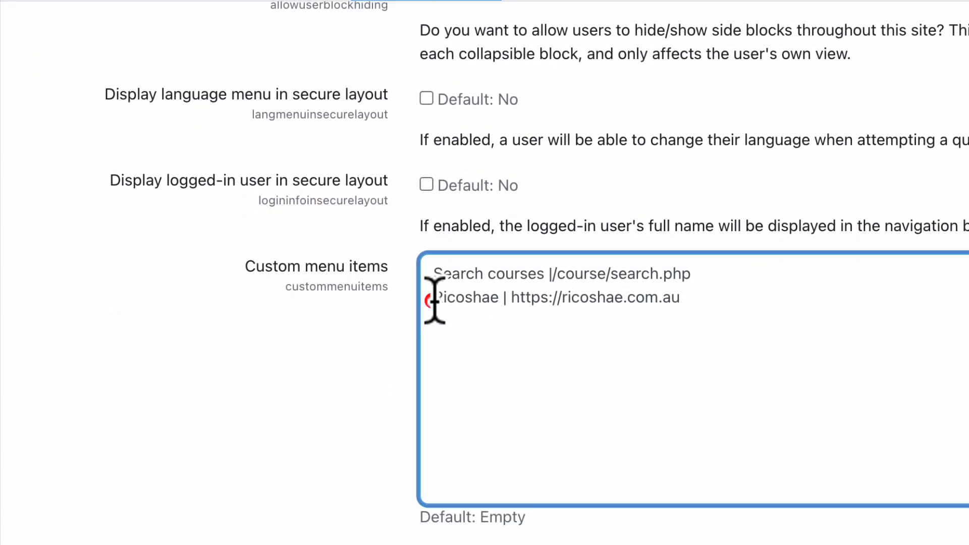
pyautogui.press('Return')
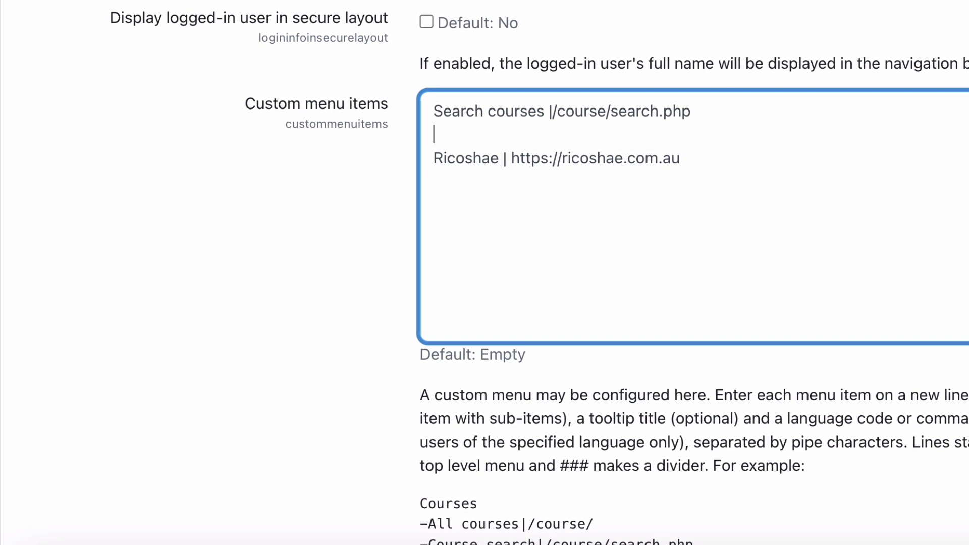
pyautogui.write('-')
pyautogui.write('My')
pyautogui.write('si')
pyautogui.press('BackSpace')
pyautogui.press('BackSpace')
pyautogui.press('BackSpace')
pyautogui.press('BackSpace')
pyautogui.press('BackSpace')
pyautogui.write('Useful site')
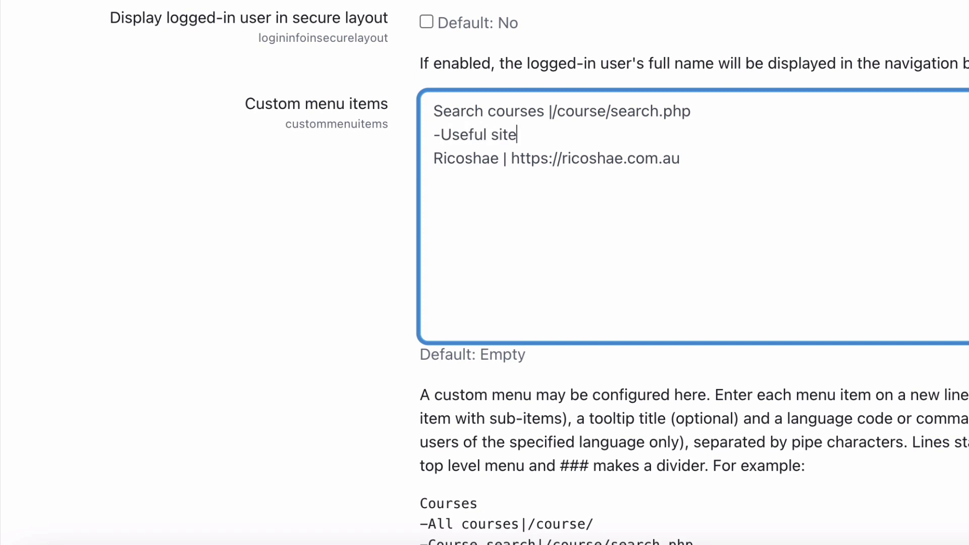
pyautogui.write('s')
pyautogui.click(441, 134)
pyautogui.press('BackSpace')
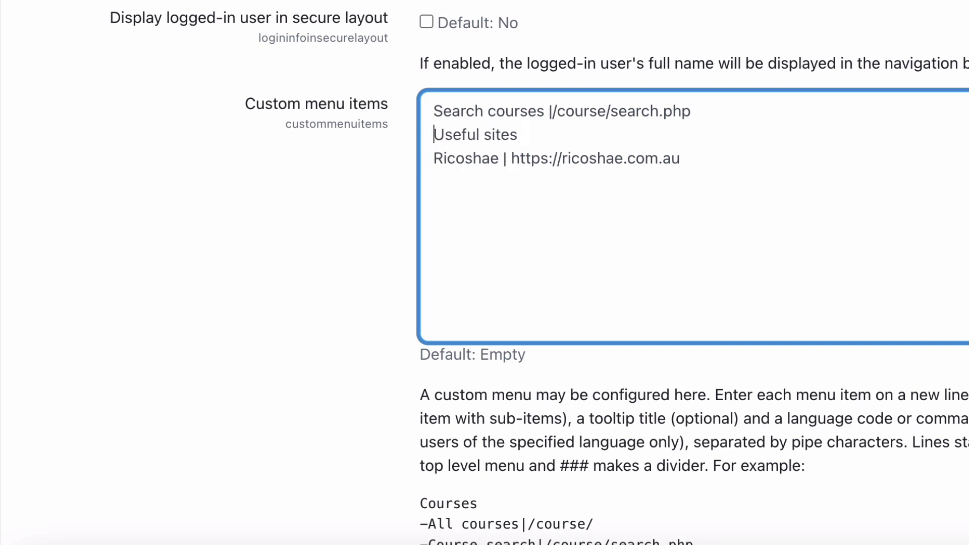
pyautogui.write('-')
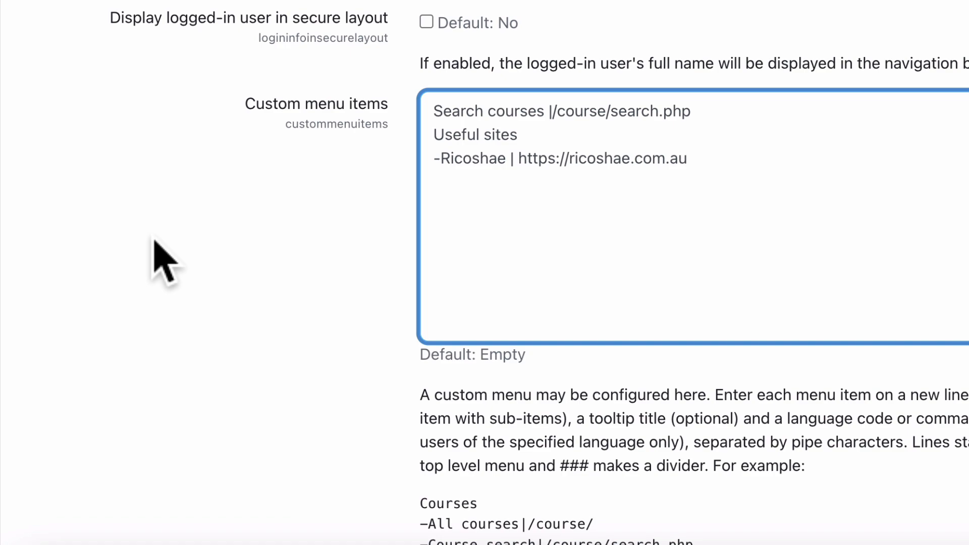
pyautogui.scroll(-2, 207, 385)
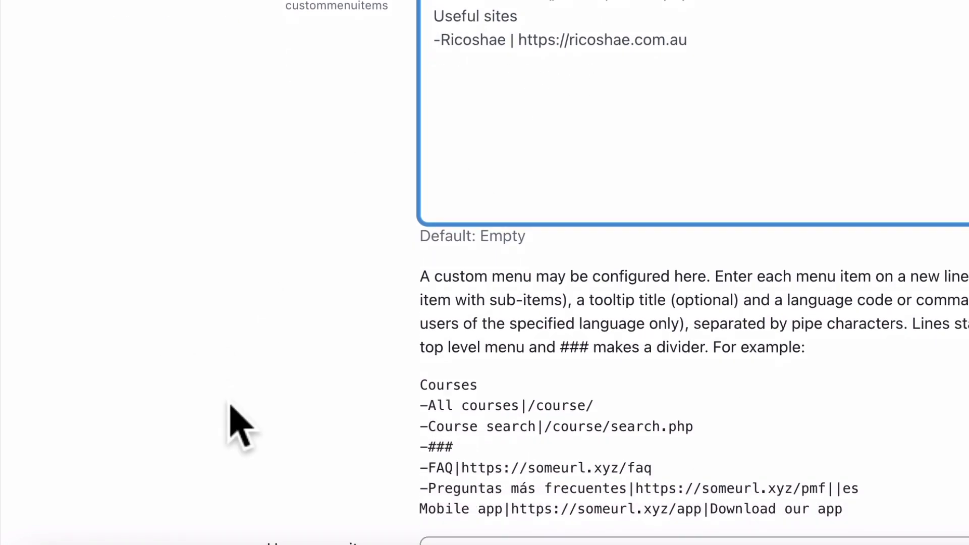
pyautogui.scroll(-10, 240, 424)
pyautogui.scroll(-10, 241, 424)
pyautogui.click(483, 390)
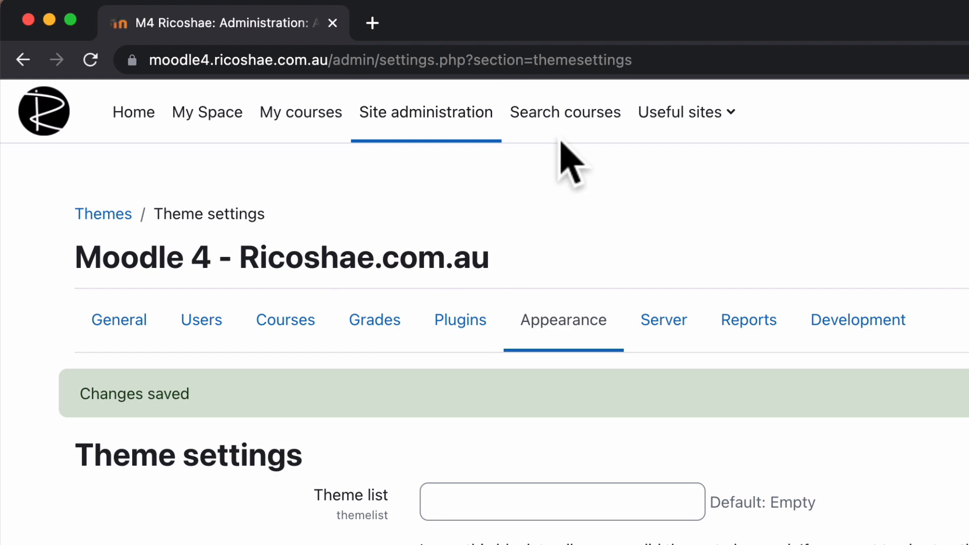
# - Test the Search courses link and Useful sites dropdown in the navbar, then go back to theme settings
pyautogui.click(570, 121)
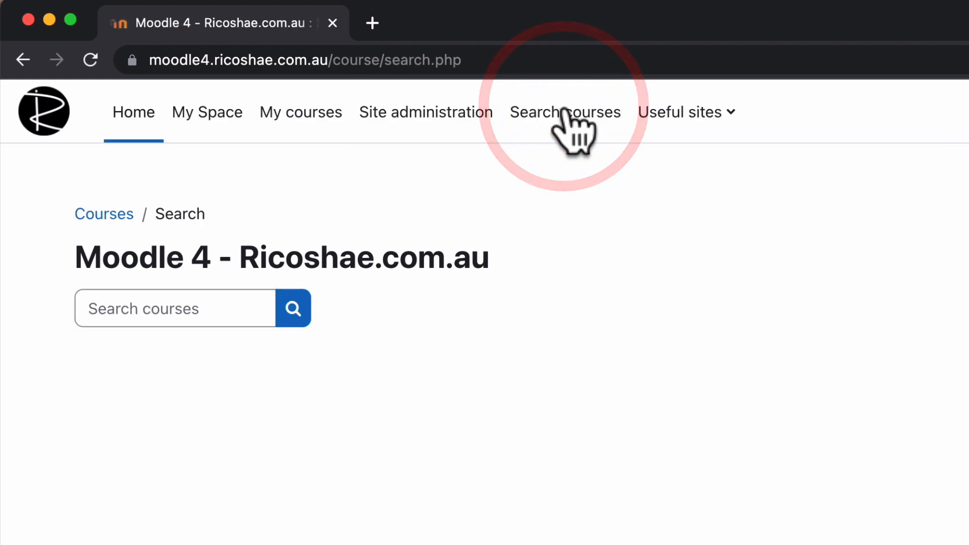
pyautogui.click(727, 114)
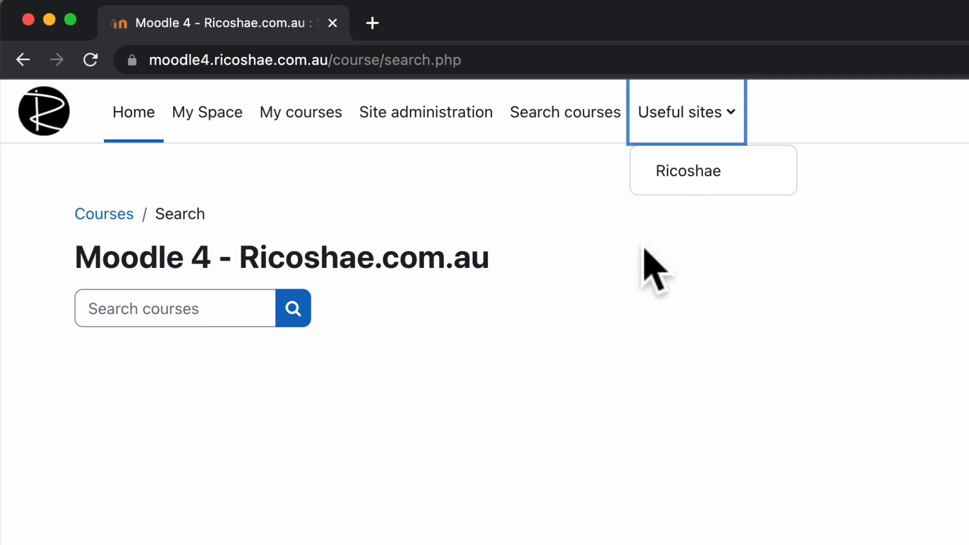
pyautogui.click(22, 60)
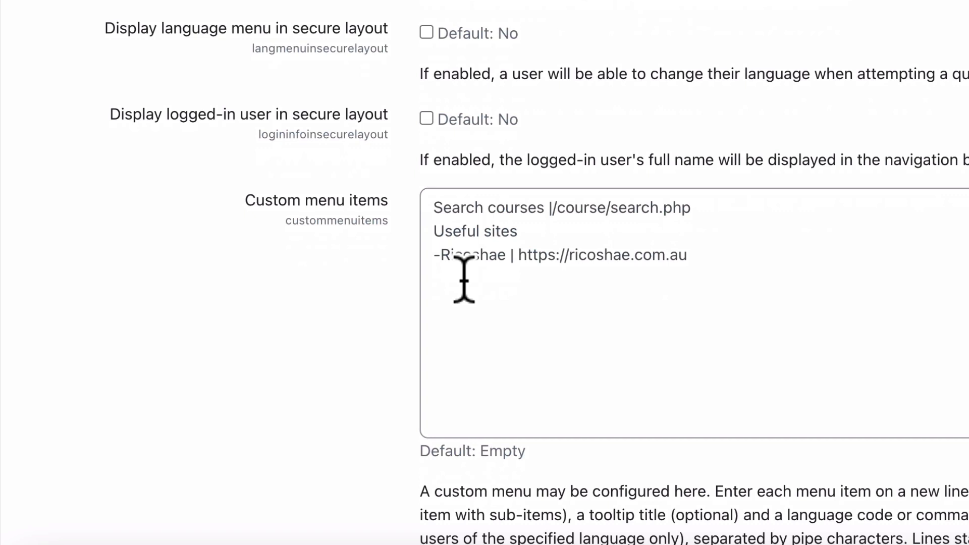
pyautogui.click(446, 279)
pyautogui.press('Return')
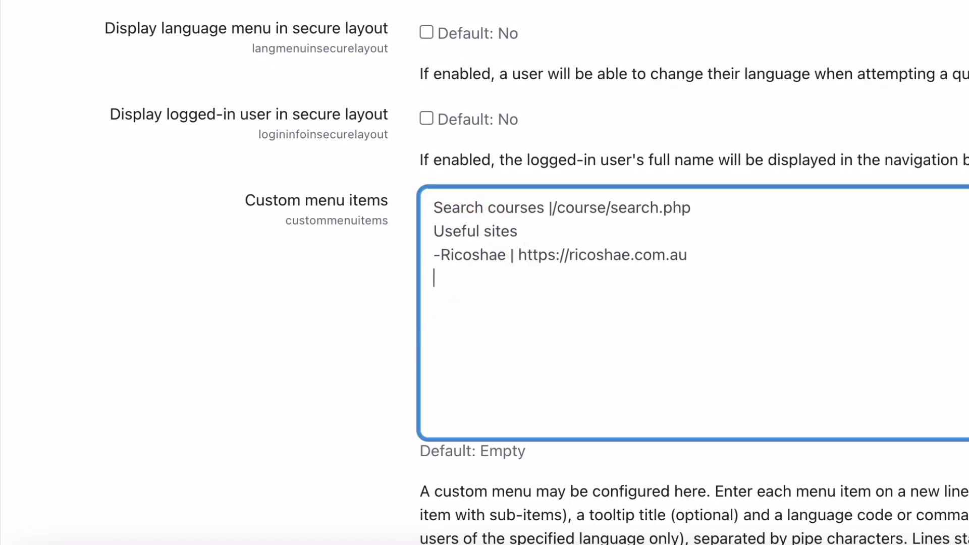
pyautogui.write('-')
pyautogui.write('Mood')
pyautogui.write('le |')
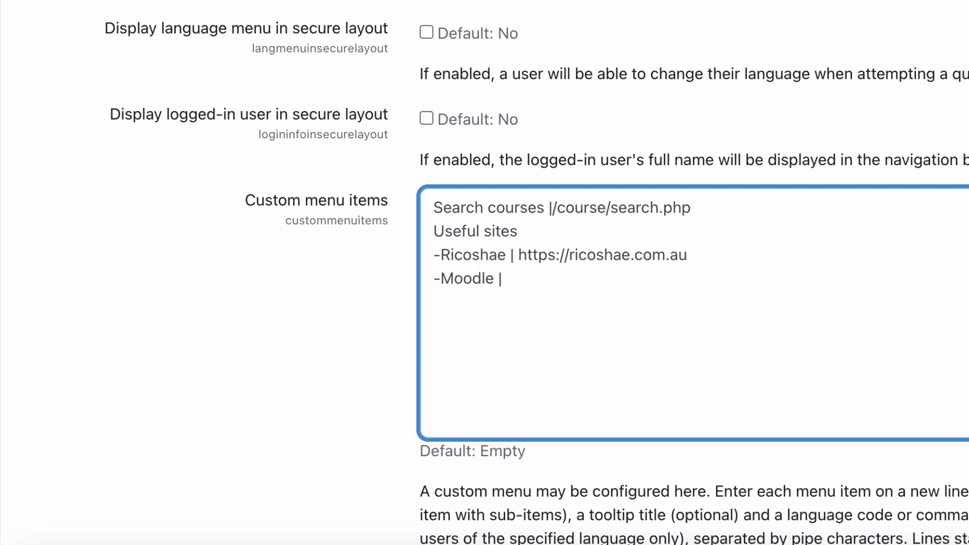
pyautogui.click(506, 279)
pyautogui.write('https:')
pyautogui.write('//')
pyautogui.write('moodle.o')
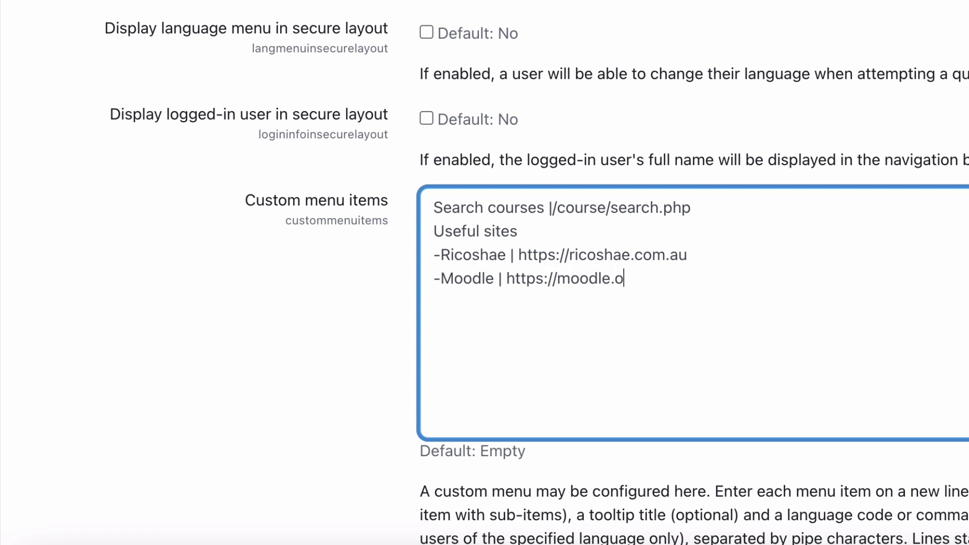
pyautogui.write('rg')
pyautogui.scroll(-1, 293, 282)
pyautogui.scroll(-3, 301, 297)
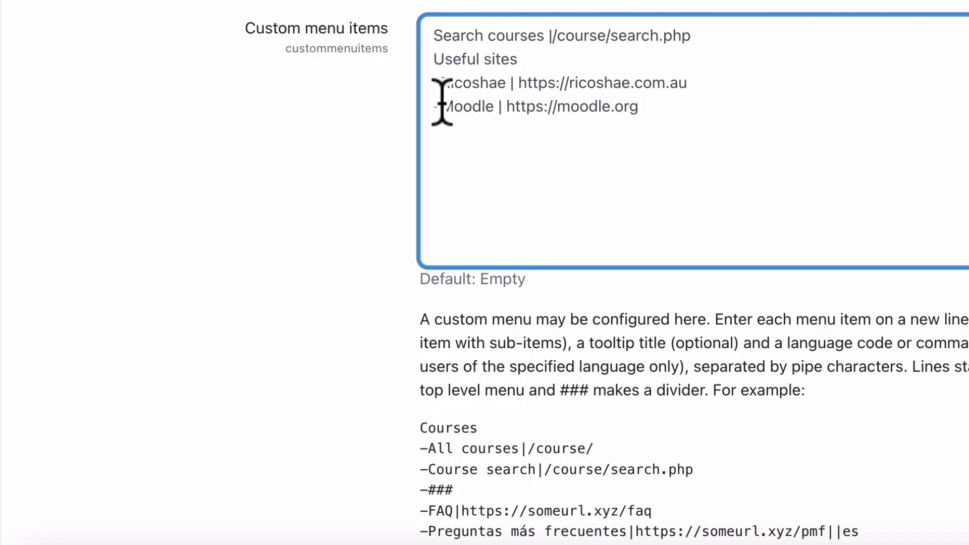
pyautogui.scroll(-6, 296, 373)
pyautogui.scroll(-4, 295, 373)
pyautogui.scroll(-10, 295, 374)
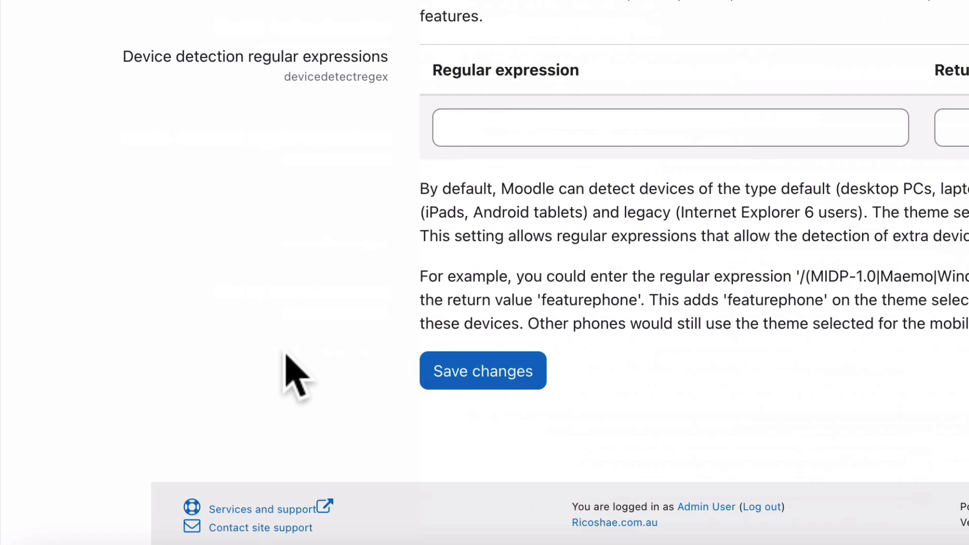
pyautogui.click(481, 371)
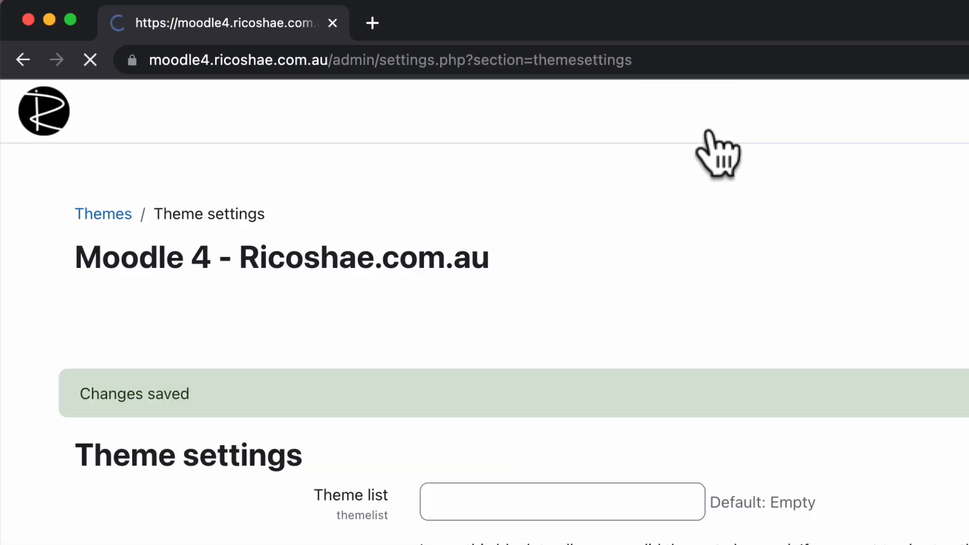
# - Confirm Useful sites lists Ricoshae and Moodle, then go to Search courses
pyautogui.click(727, 113)
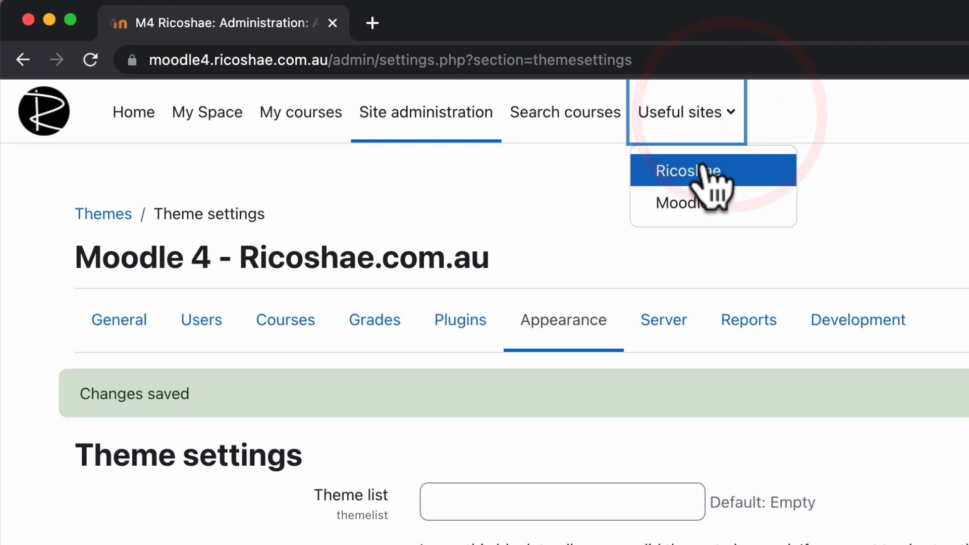
pyautogui.click(557, 121)
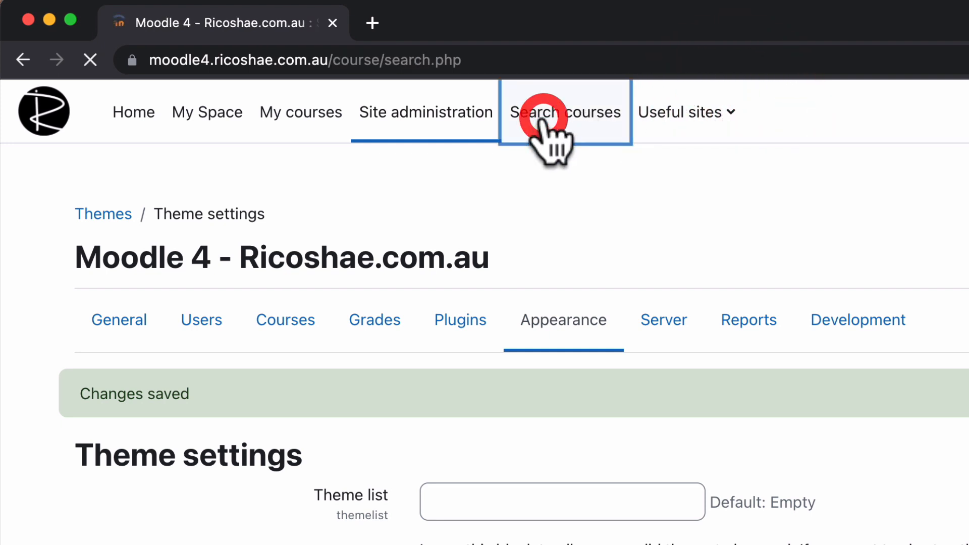